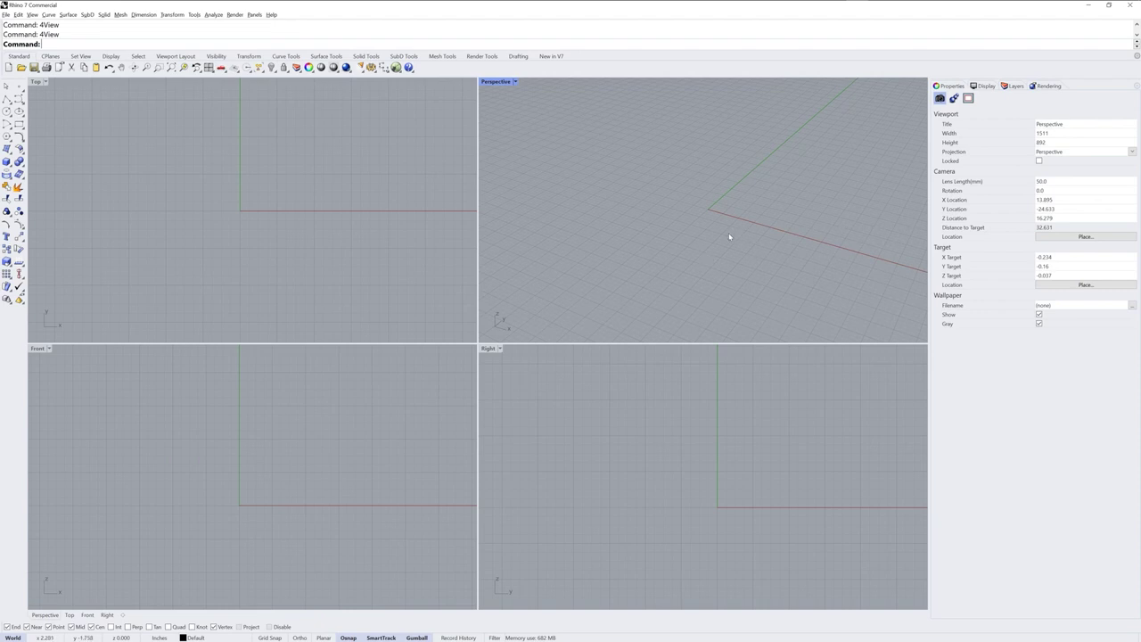
Orbit and zoom the Perspective view, then pan the Top view to inspect the empty scene
mouse_move(707, 232)
right_mouse_down()
mouse_move(739, 211)
mouse_move(688, 209)
mouse_move(692, 237)
mouse_move(703, 217)
mouse_move(714, 223)
right_mouse_up()
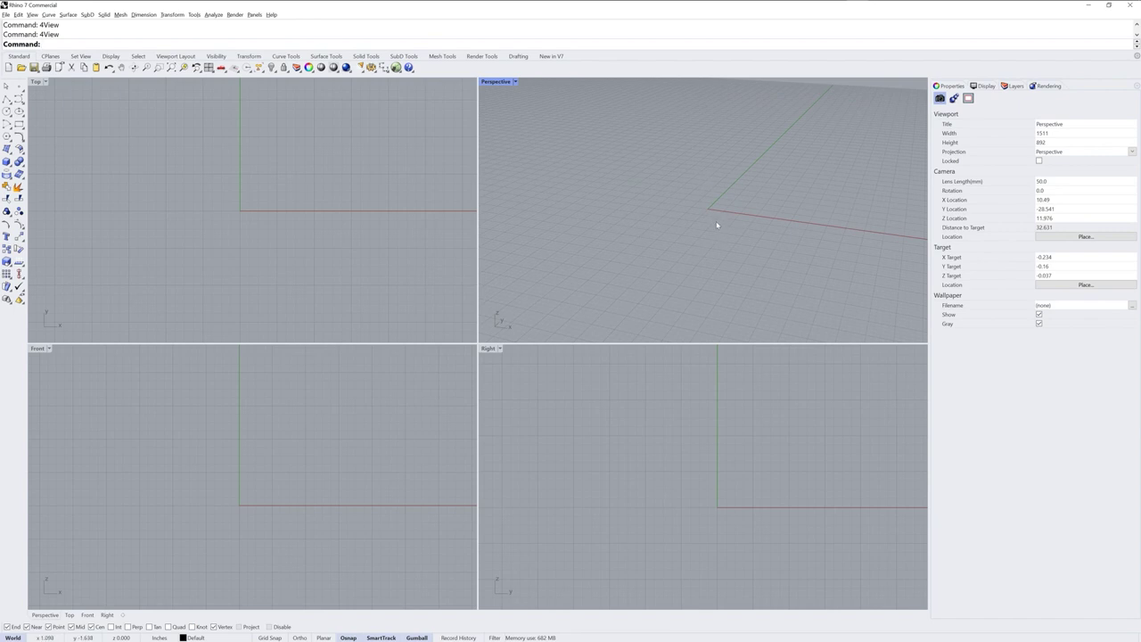
mouse_move(717, 225)
right_mouse_down("ctrl")
mouse_move(711, 252)
mouse_move(719, 212)
mouse_move(714, 237)
mouse_move(719, 214)
mouse_move(654, 226)
mouse_move(780, 217)
mouse_move(670, 226)
mouse_move(745, 218)
mouse_move(730, 217)
right_mouse_up("ctrl")
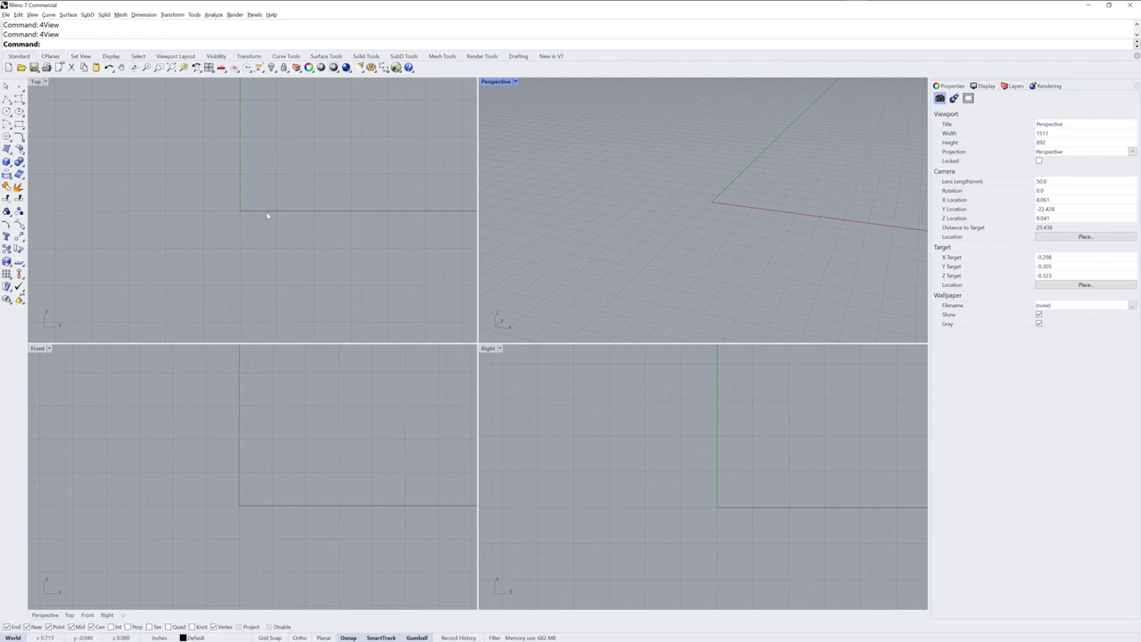
right_click_drag(239, 218, 298, 229)
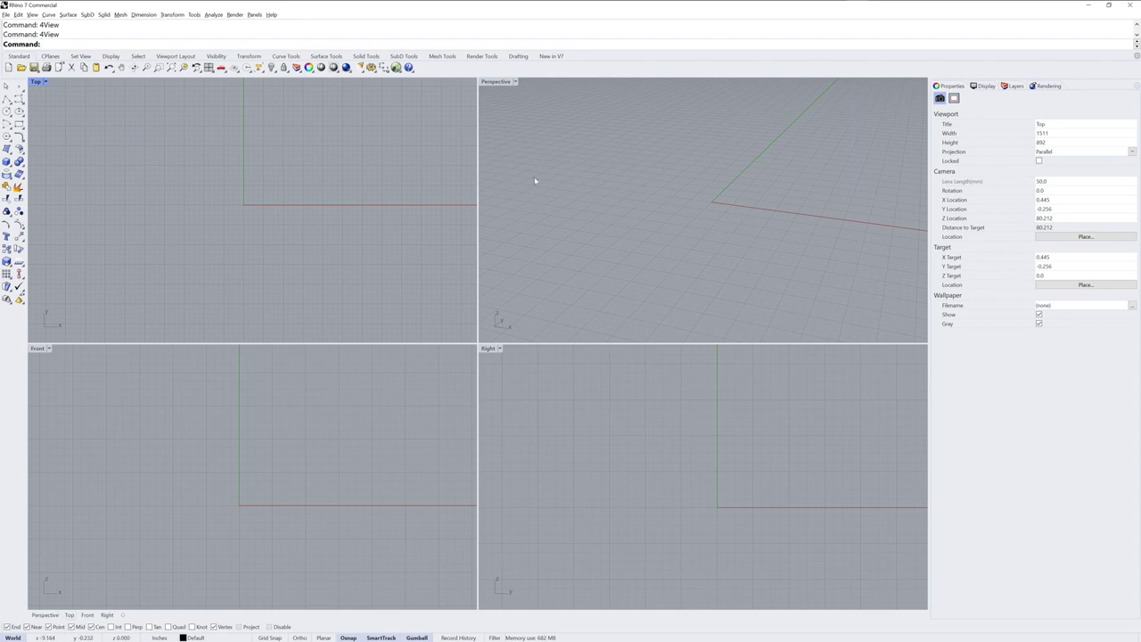
double_click(498, 82)
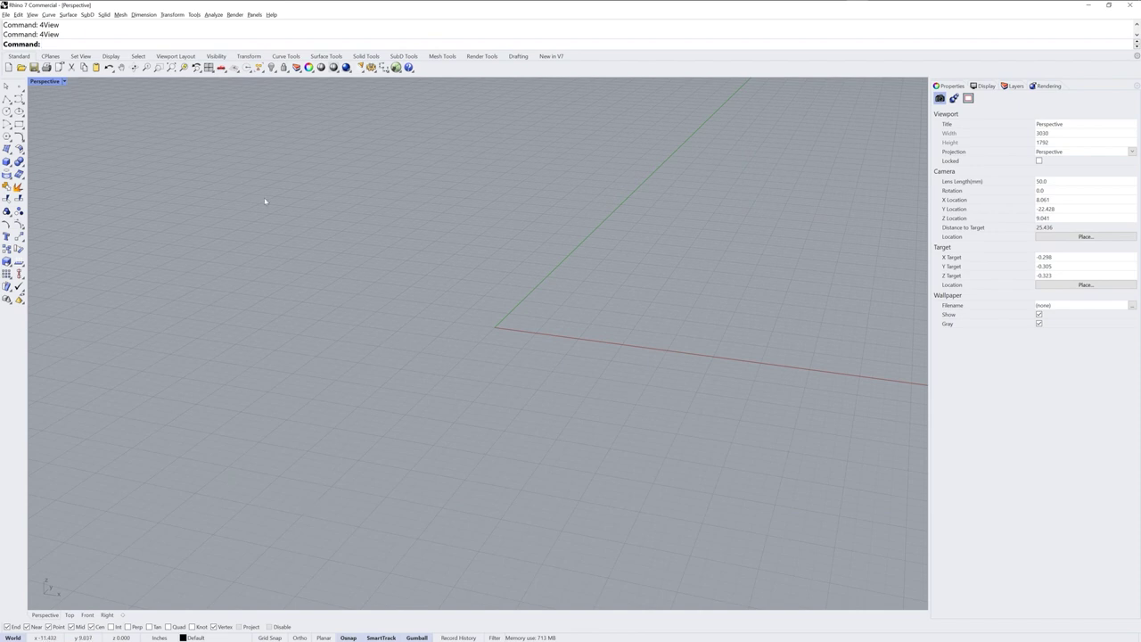
left_click(69, 615)
left_click(87, 615)
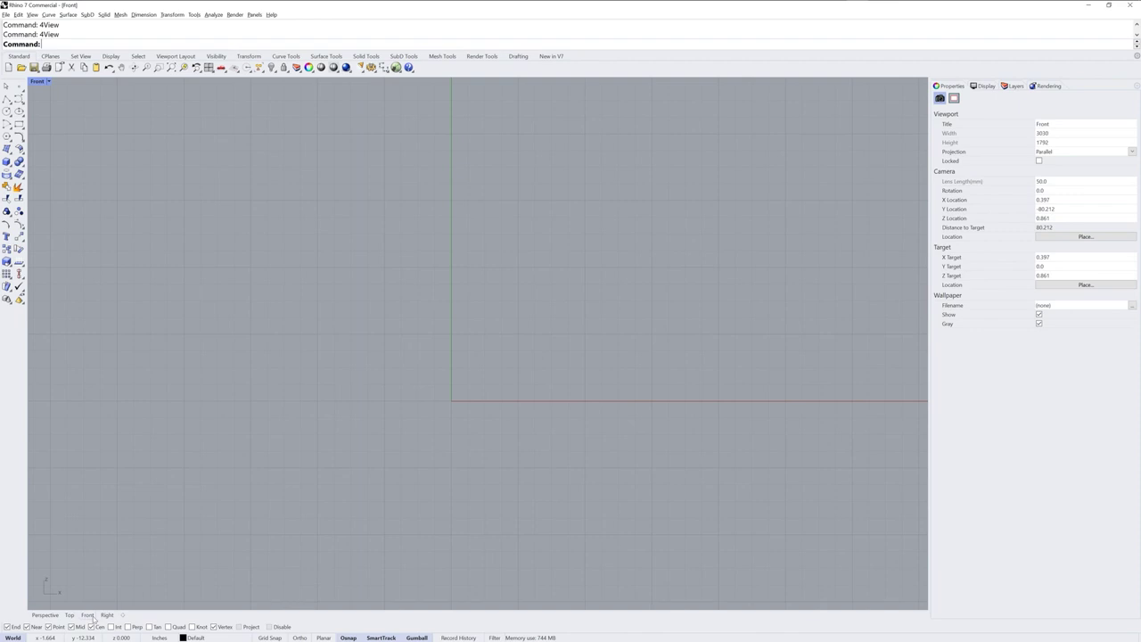
left_click(107, 615)
left_click(53, 615)
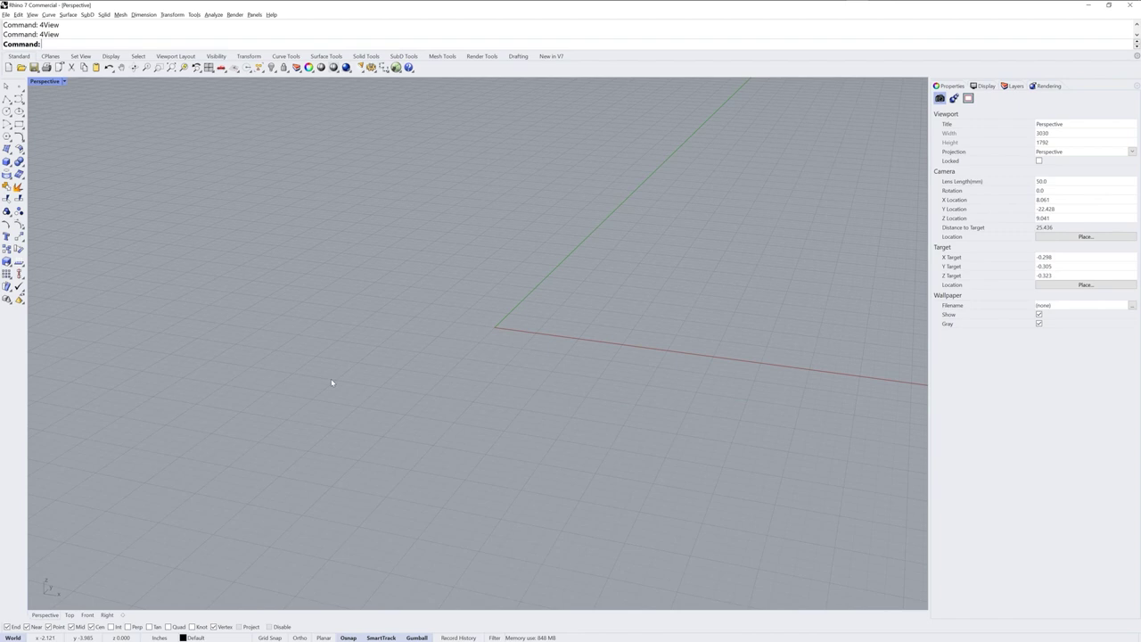
key("ctrl+Tab")
Restore the four-viewport layout and browse the Perspective view's options without changing anything
double_click(48, 82)
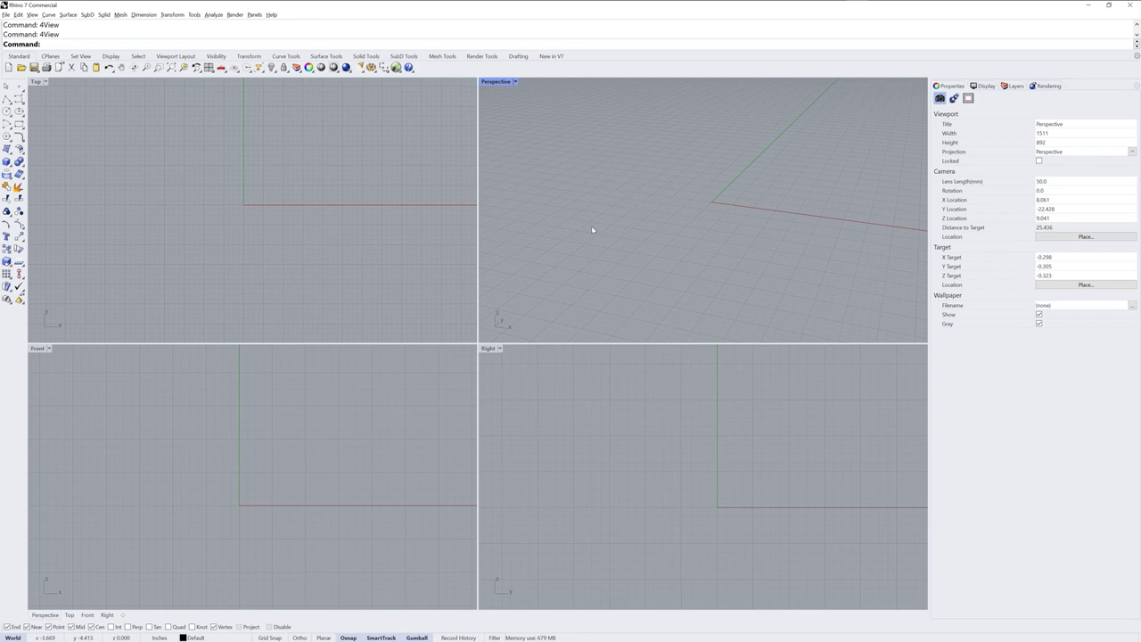
left_click(516, 82)
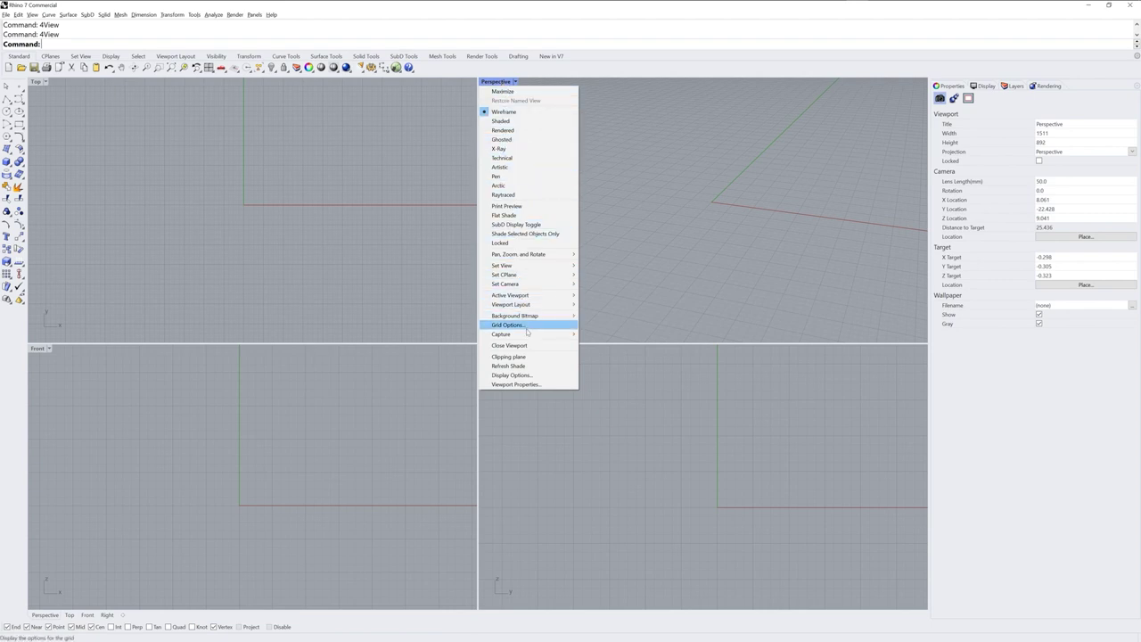
mouse_move(561, 270)
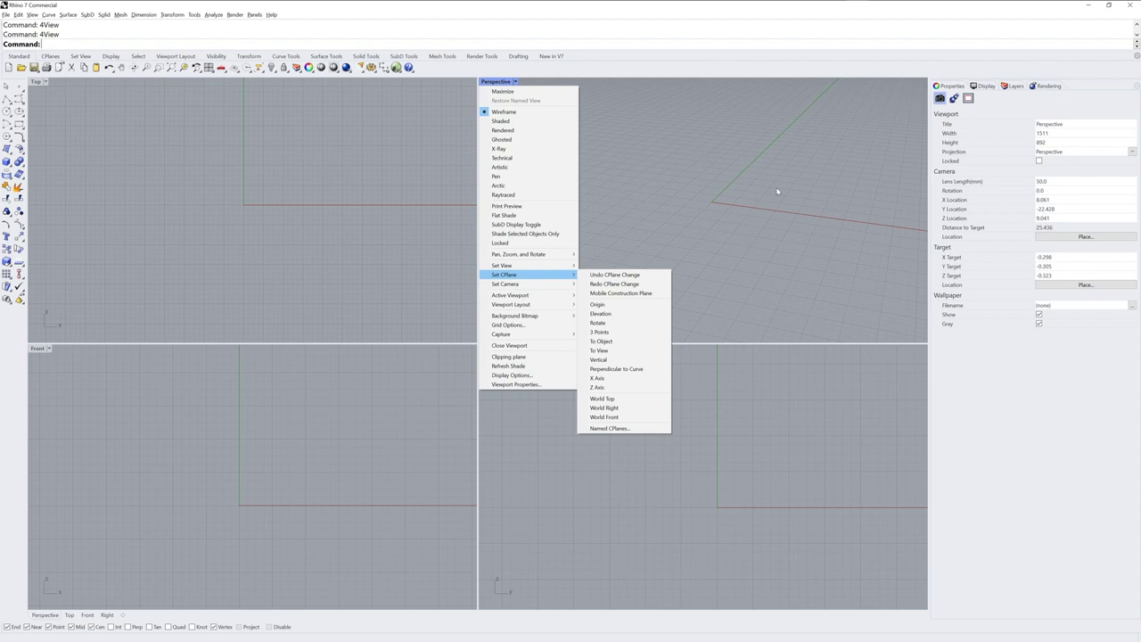
left_click(665, 163)
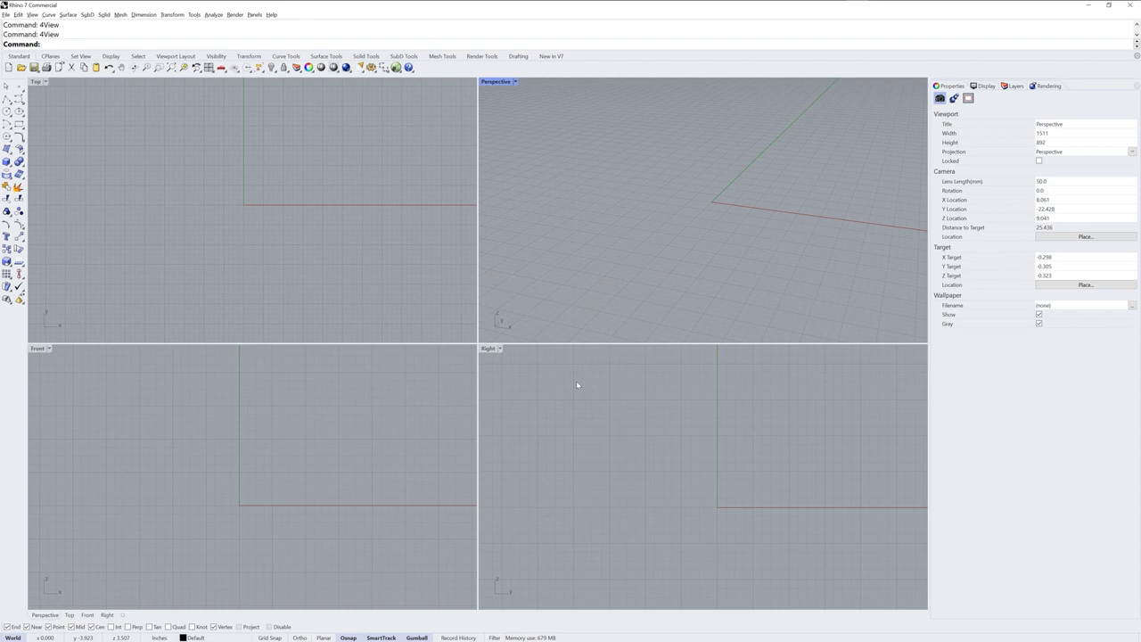
Switch through the Set View, Curve Tools and Solid Tools toolbar tabs, ending on Curve Tools
left_click(80, 55)
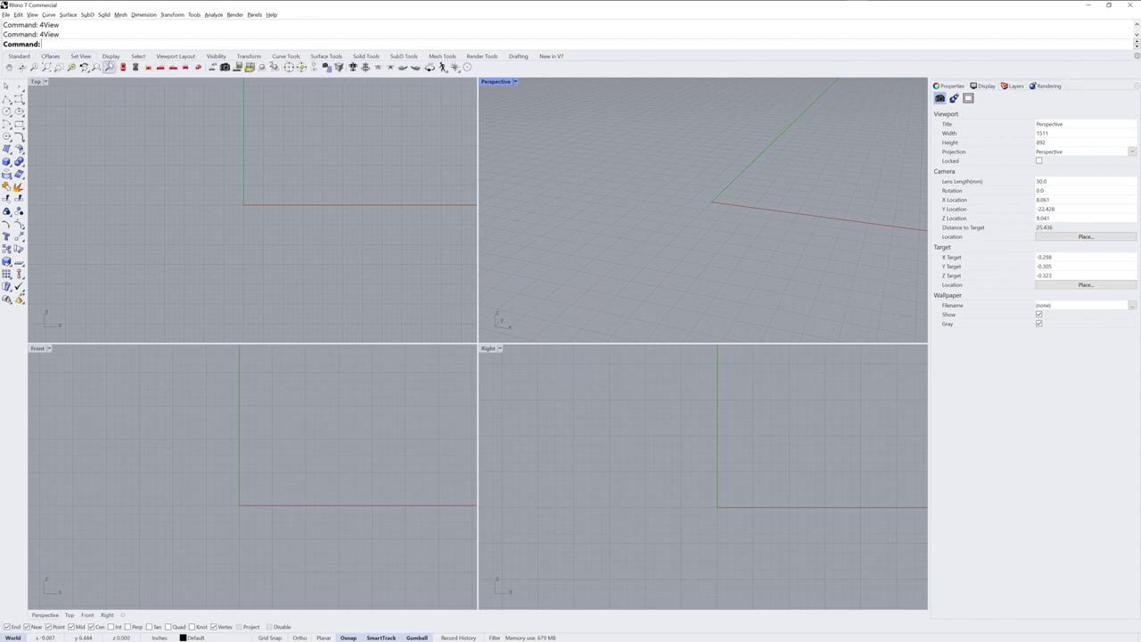
left_click(286, 57)
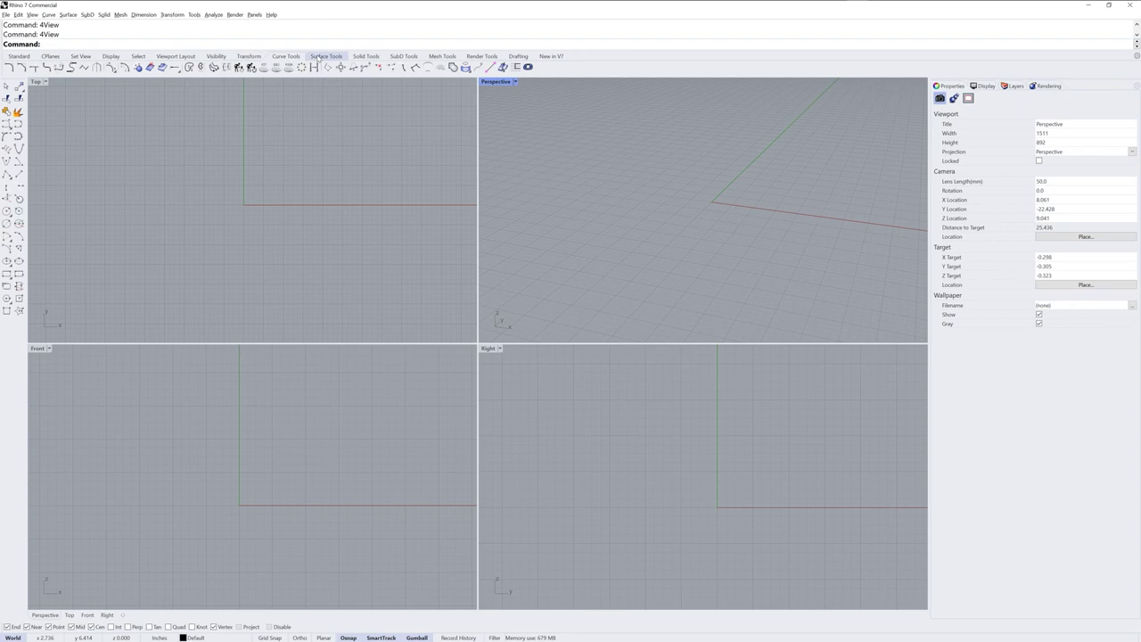
left_click(366, 57)
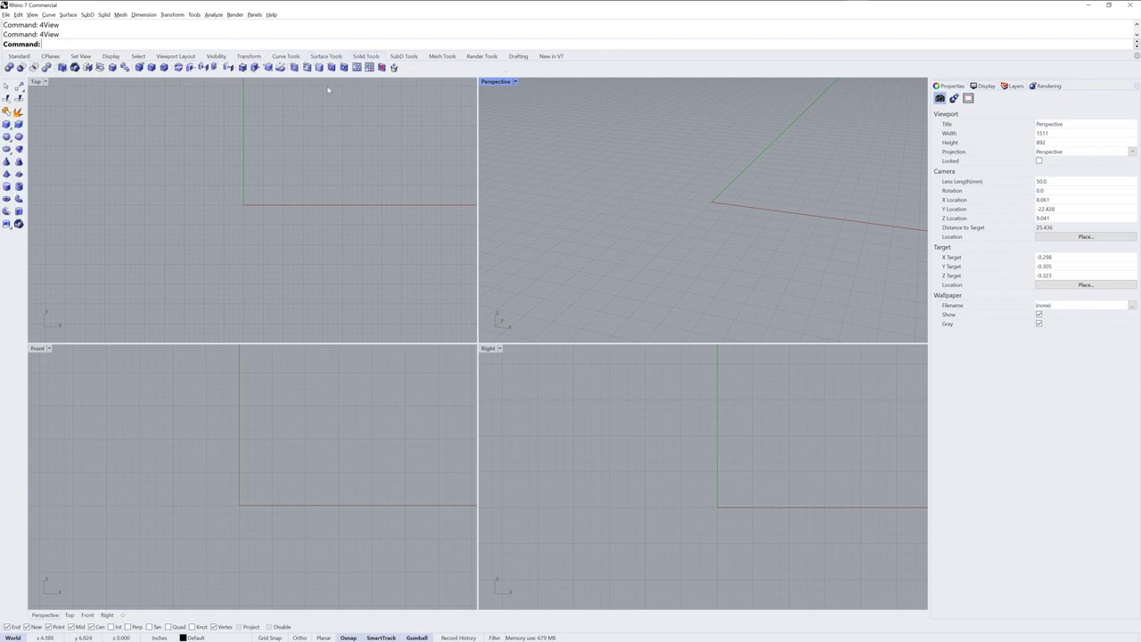
left_click(286, 56)
Browse the Transform and Solid menus, then close them
left_click(171, 15)
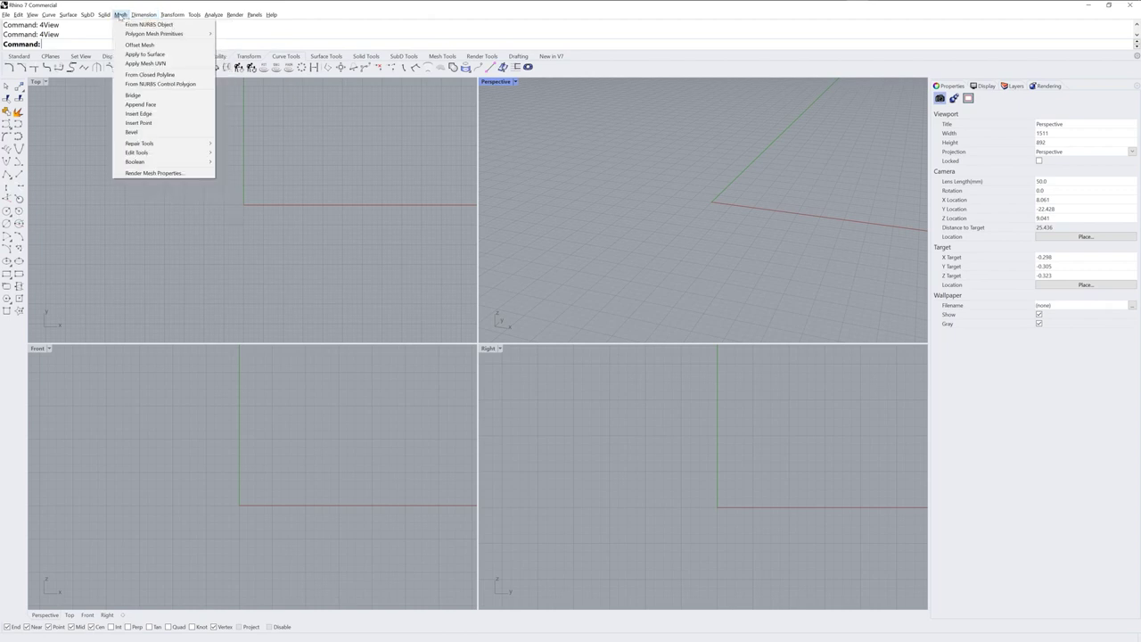
mouse_move(104, 16)
left_click(76, 47)
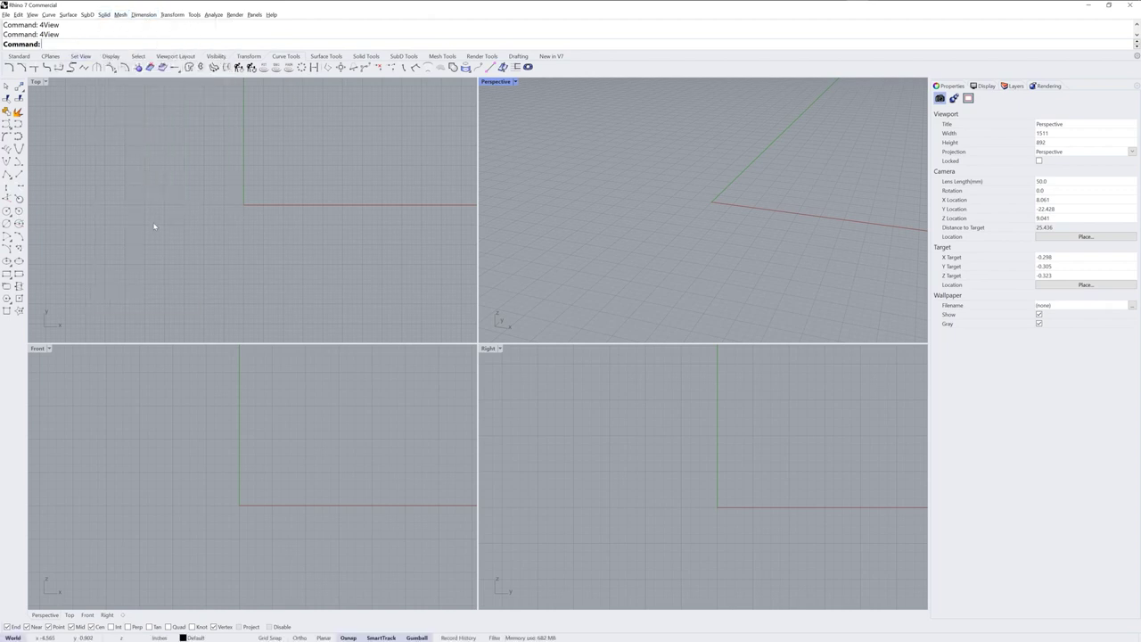
type("Arc")
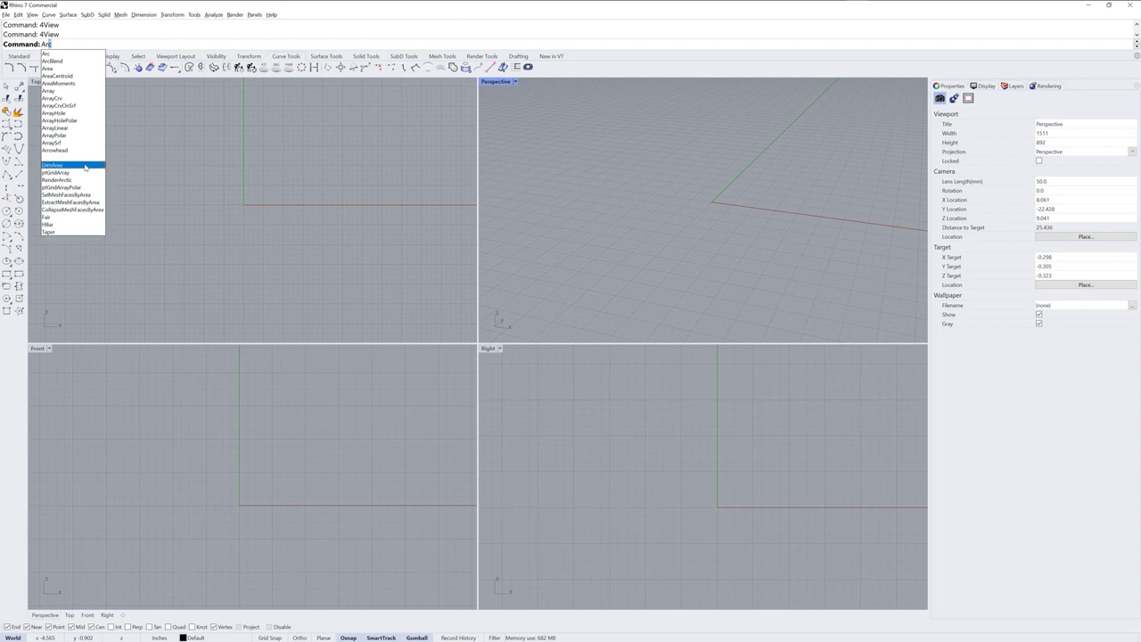
left_click(169, 137)
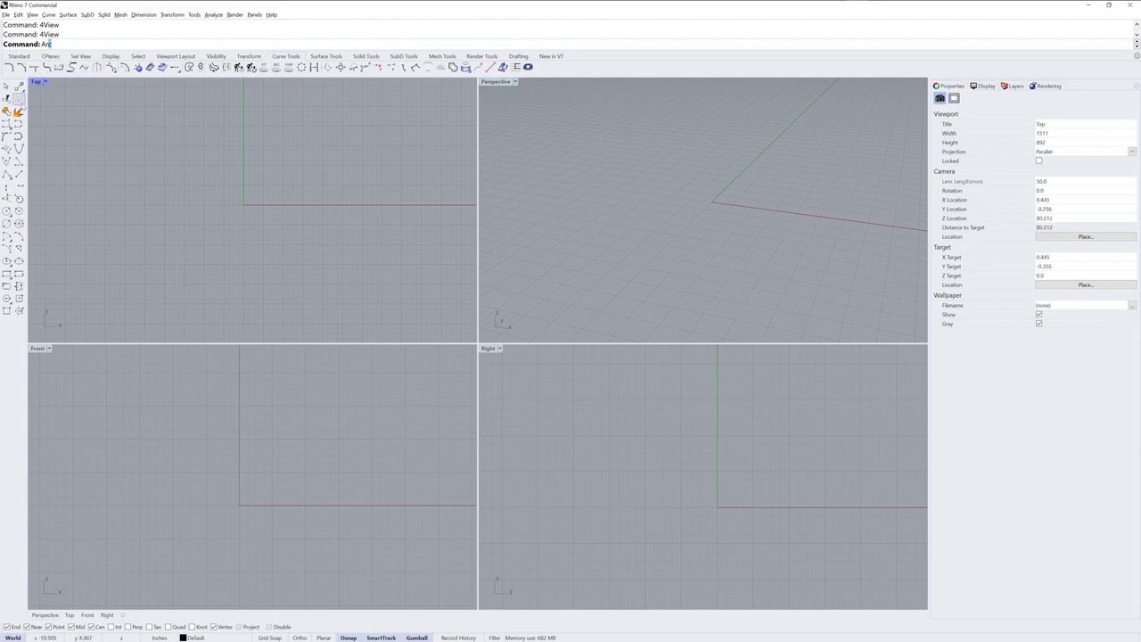
left_click(6, 87)
Add the Materials and Environments panels to the side panels and show viewport Properties
left_click(1137, 87)
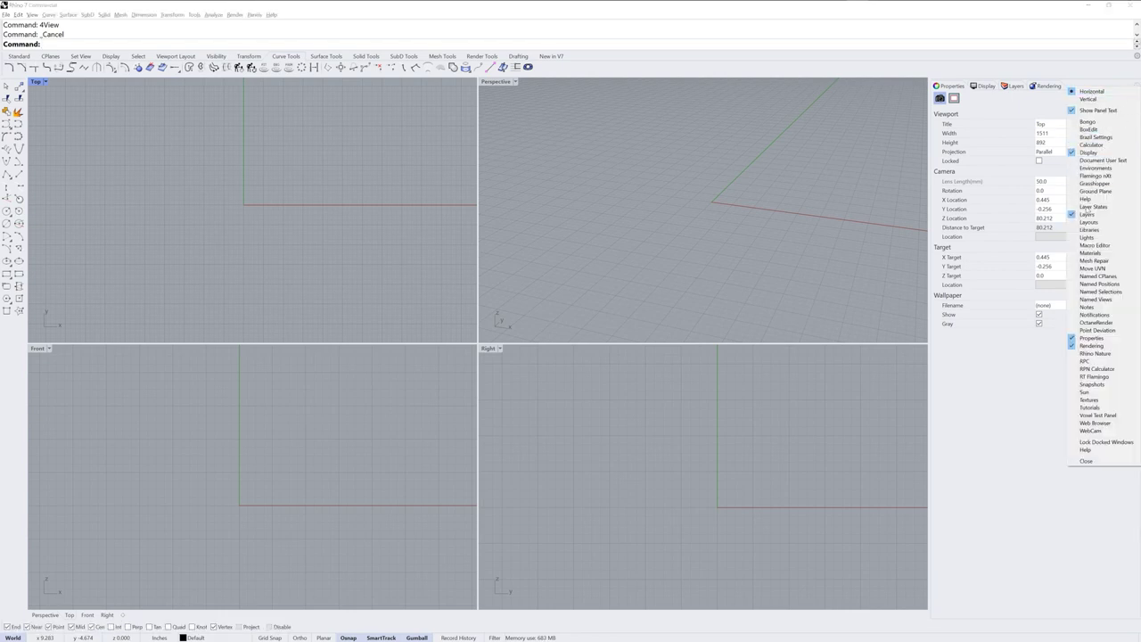
left_click(1075, 254)
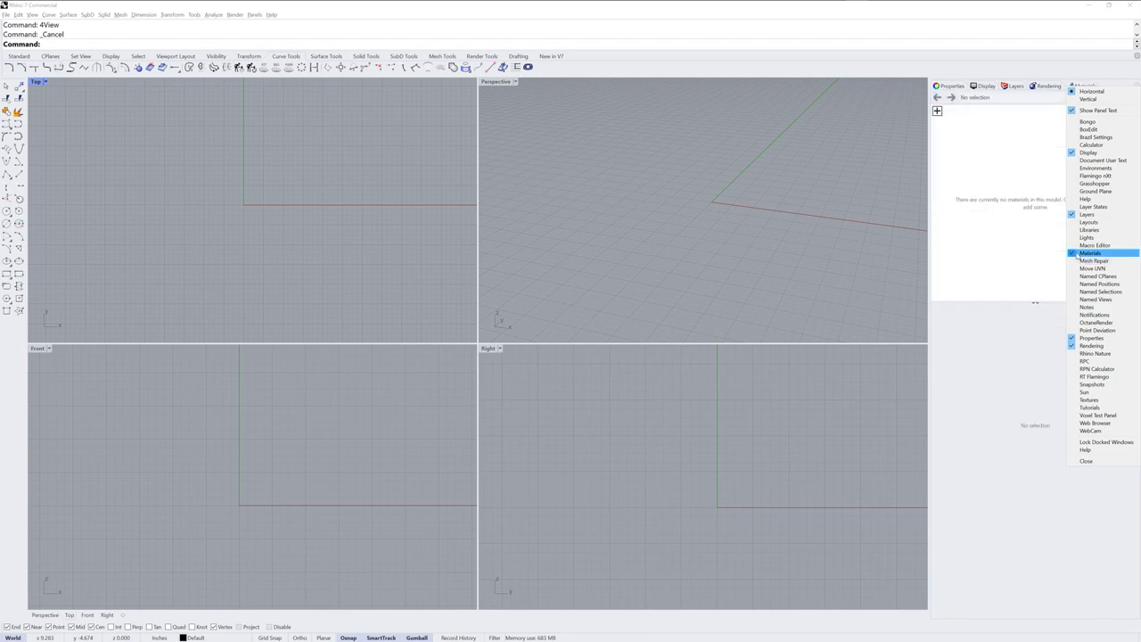
left_click(1075, 168)
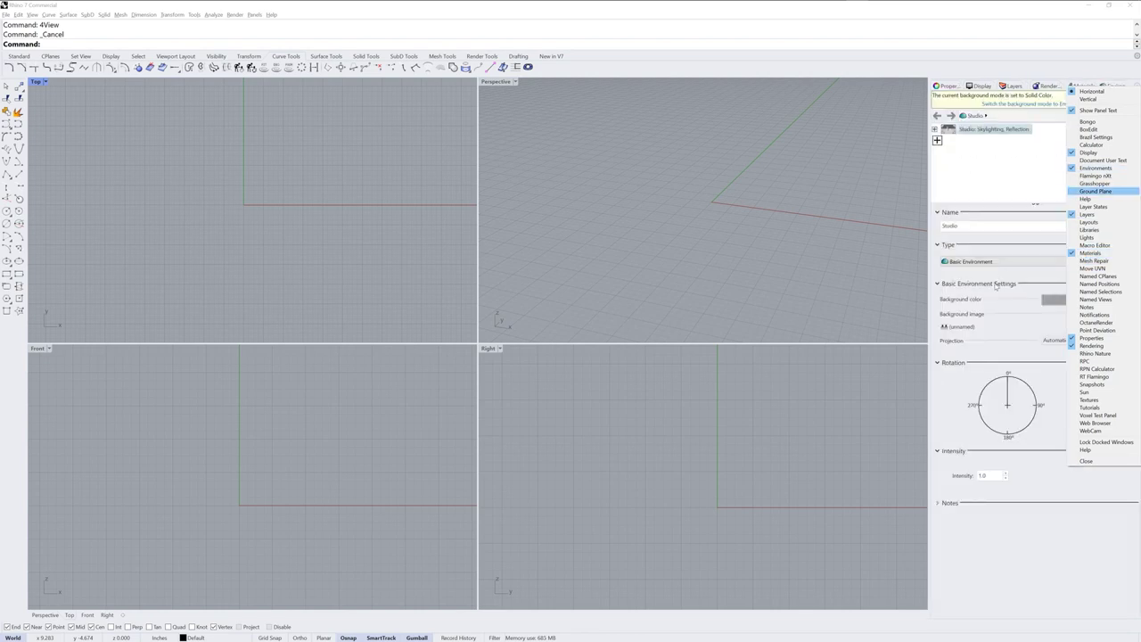
left_click(947, 86)
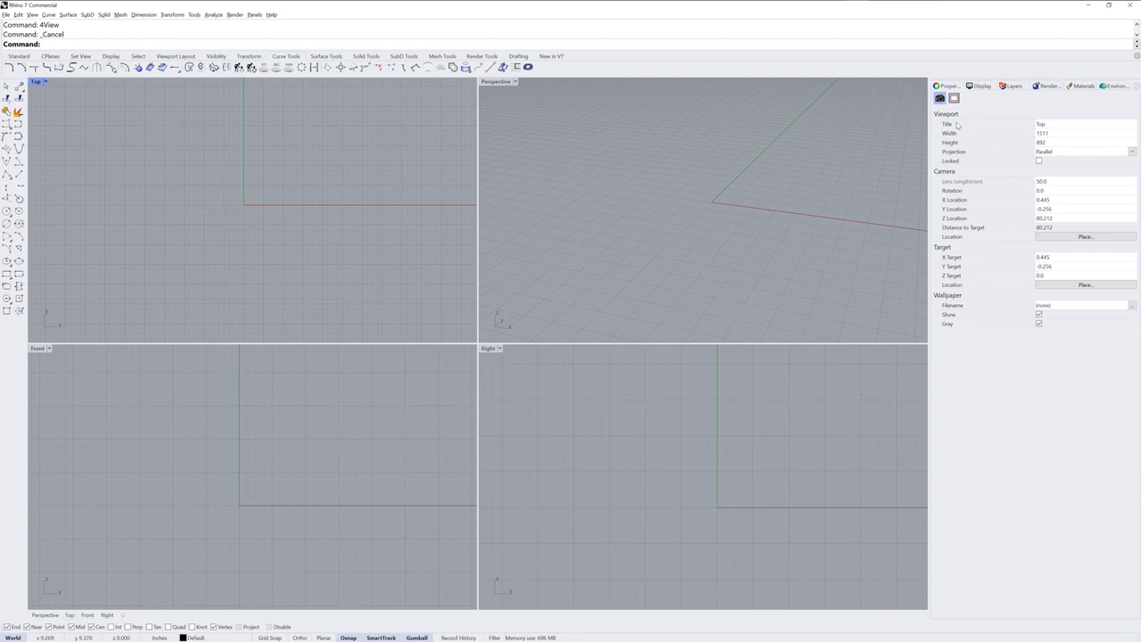
Float the Properties panel, then dock it alongside Display, Layers and Materials
left_click_drag(964, 88, 683, 202)
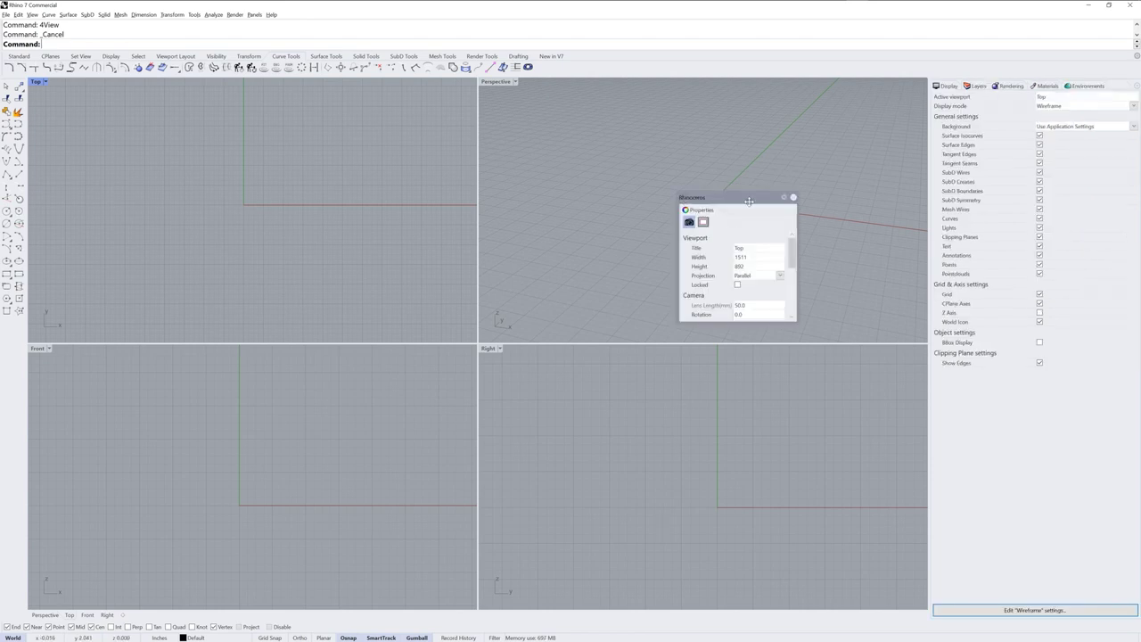
left_click_drag(741, 197, 928, 195)
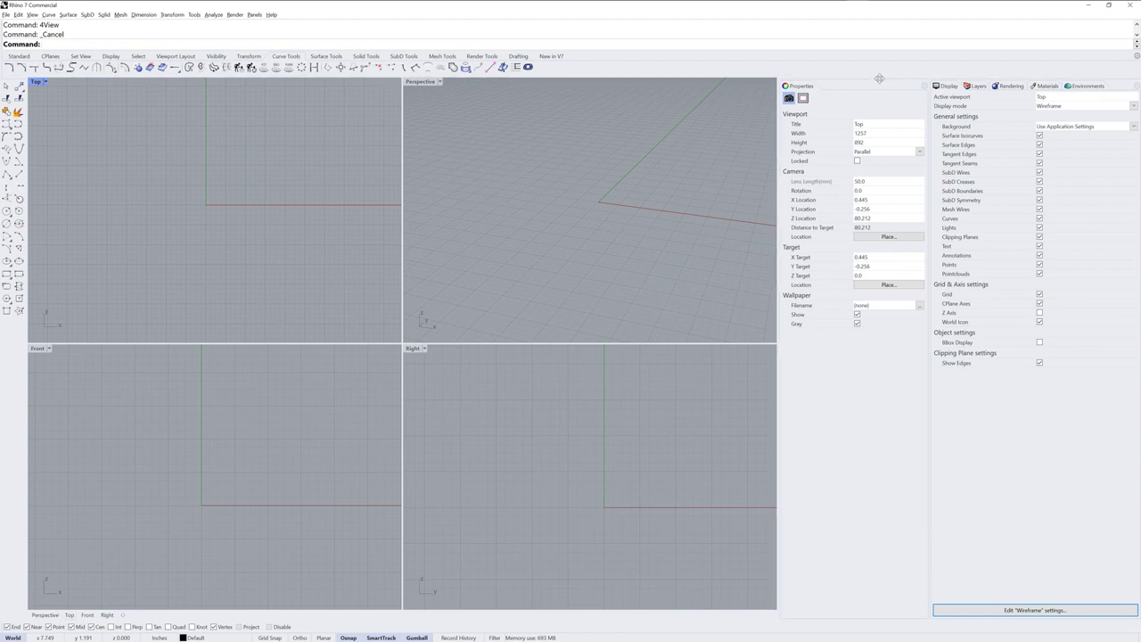
left_click_drag(879, 79, 690, 166)
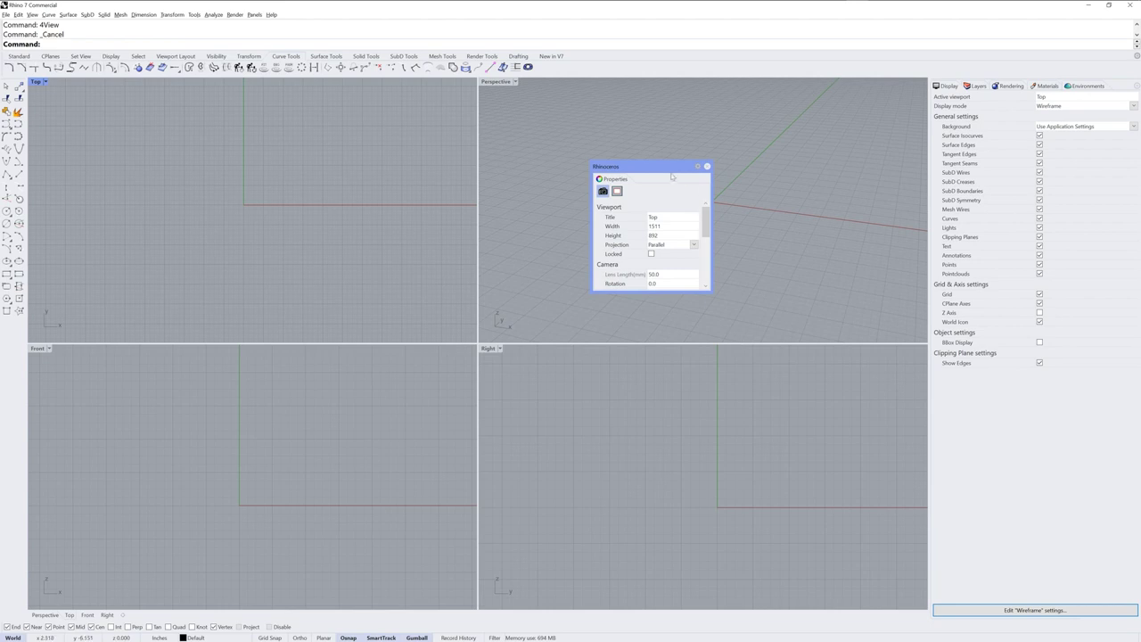
left_click_drag(617, 181, 942, 90)
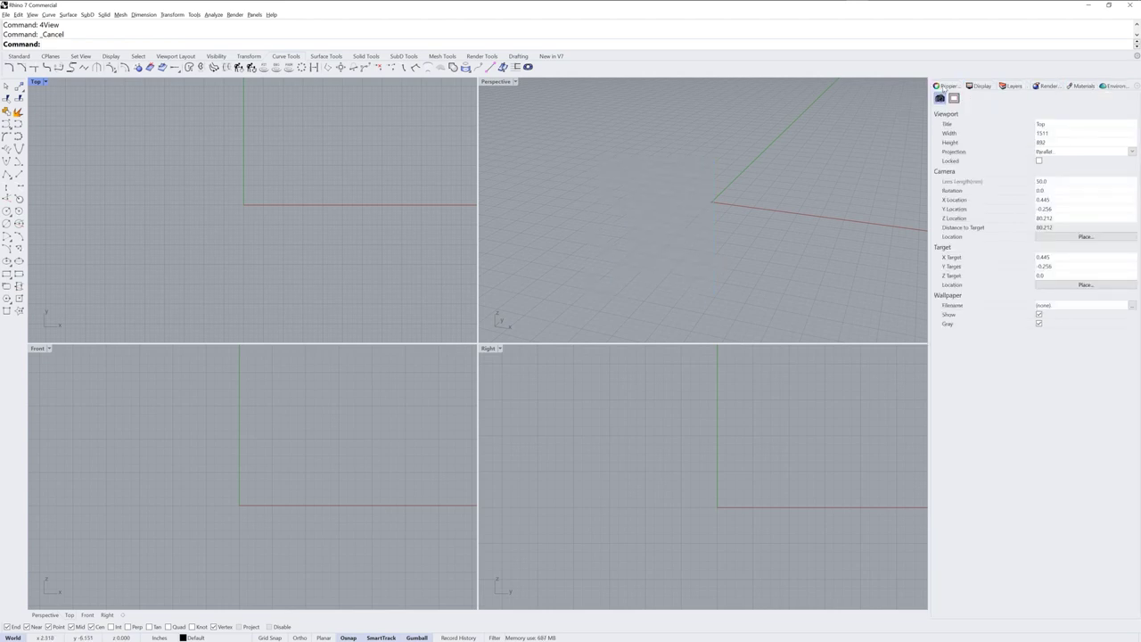
left_click(535, 147)
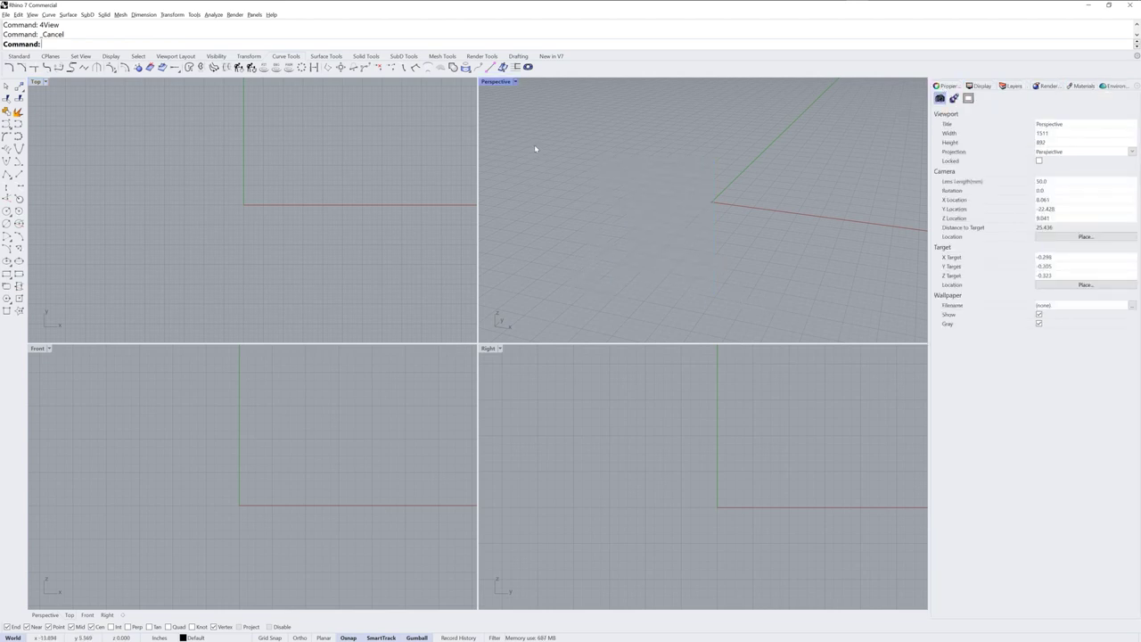
left_click(255, 15)
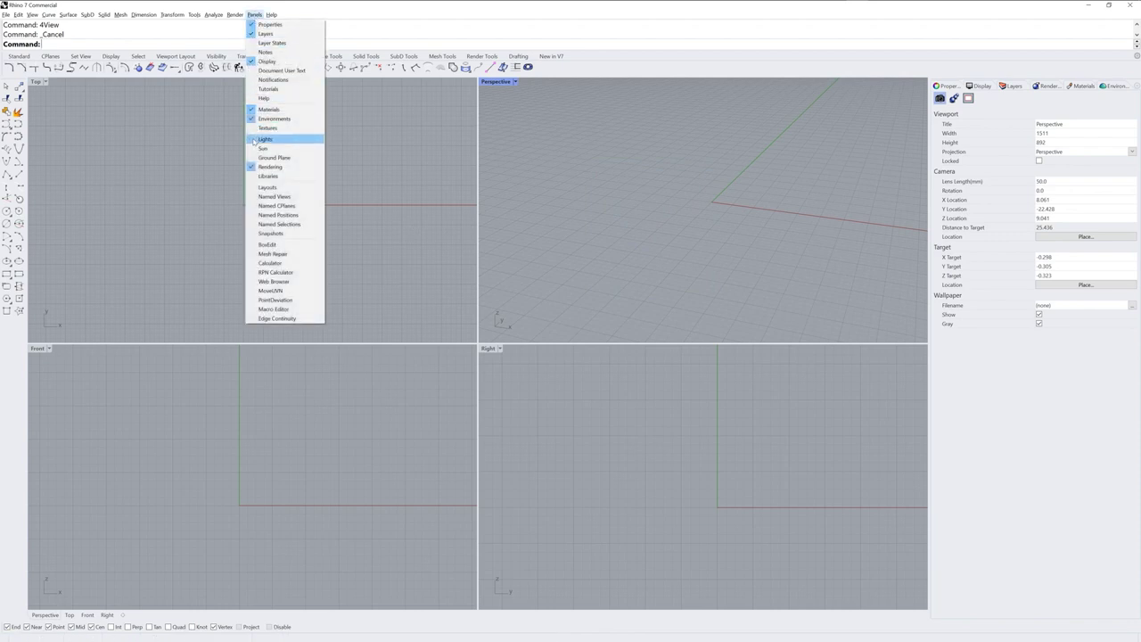
left_click(265, 139)
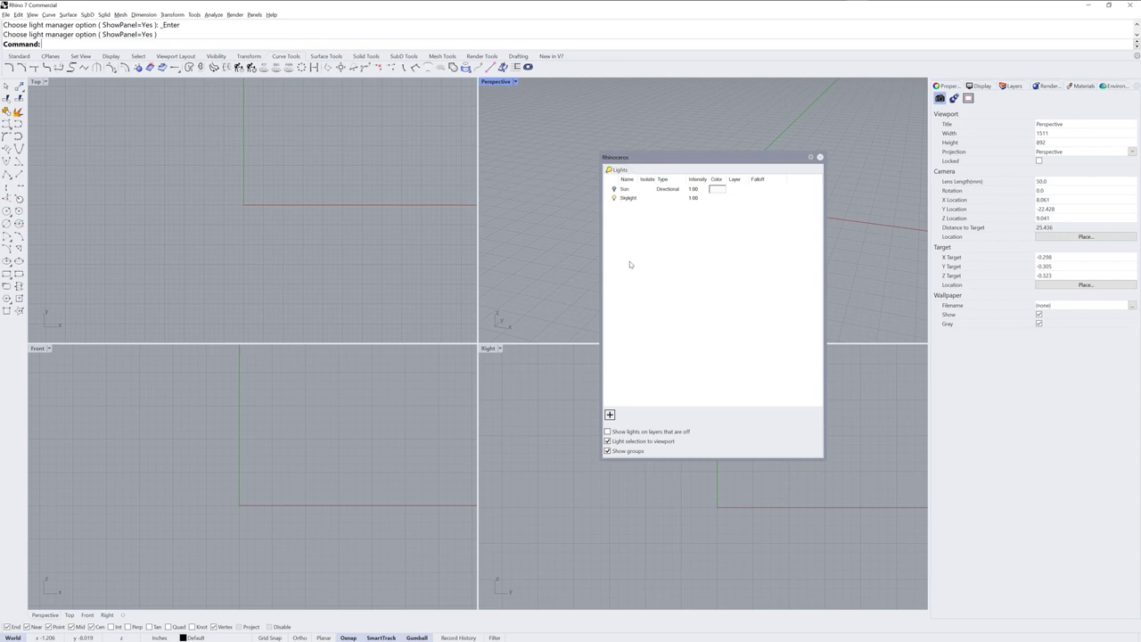
left_click_drag(713, 157, 731, 158)
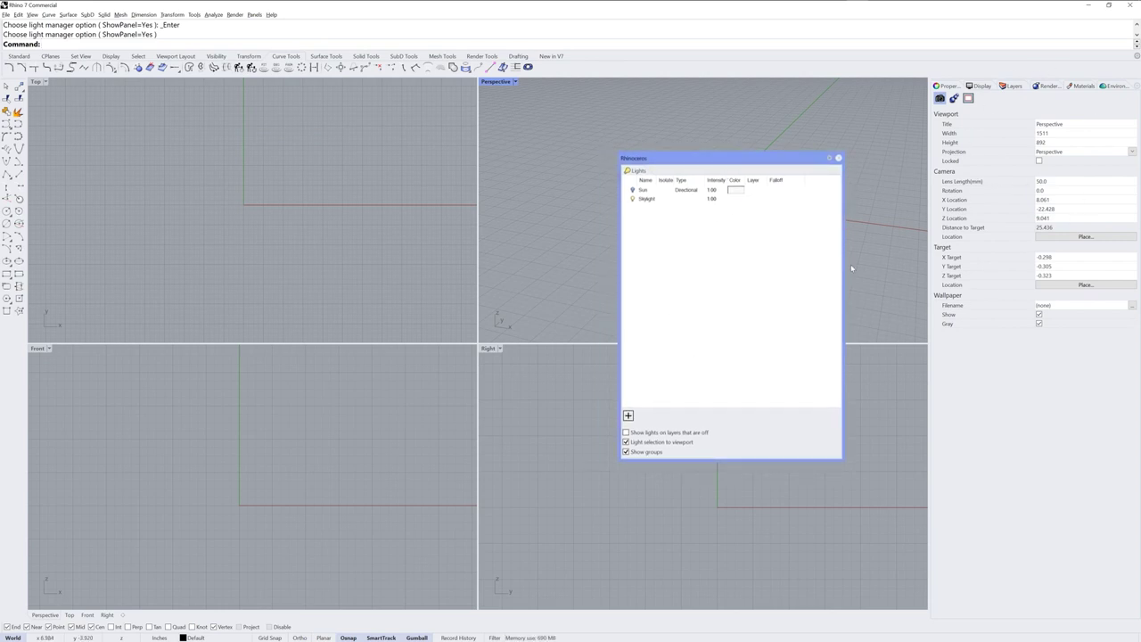
left_click_drag(716, 157, 881, 220)
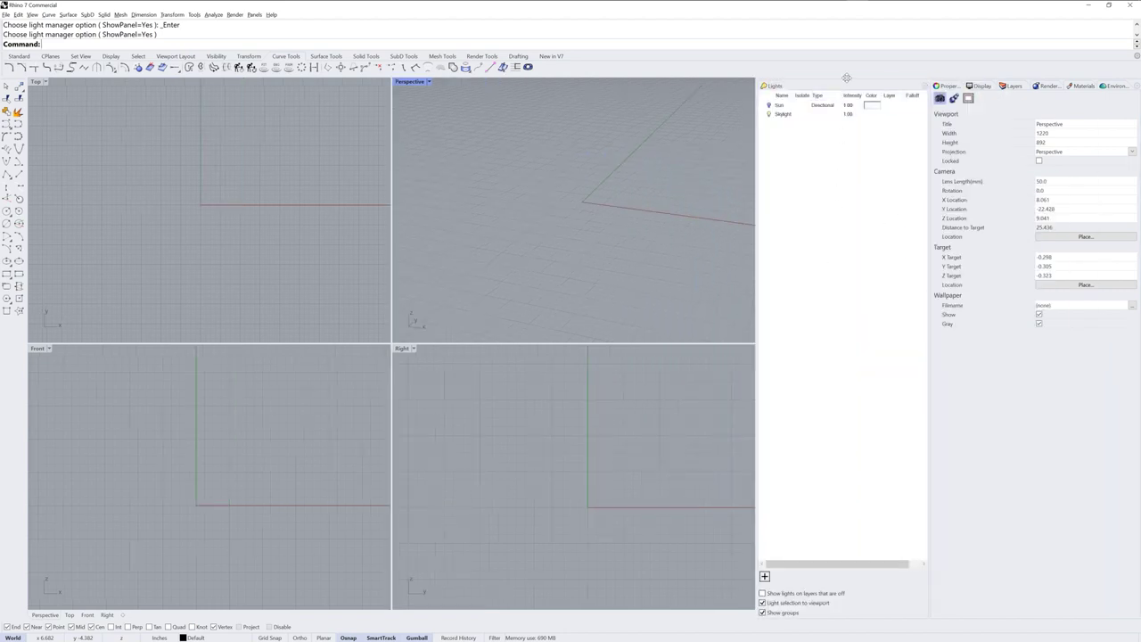
left_click_drag(845, 87, 678, 185)
left_click(806, 186)
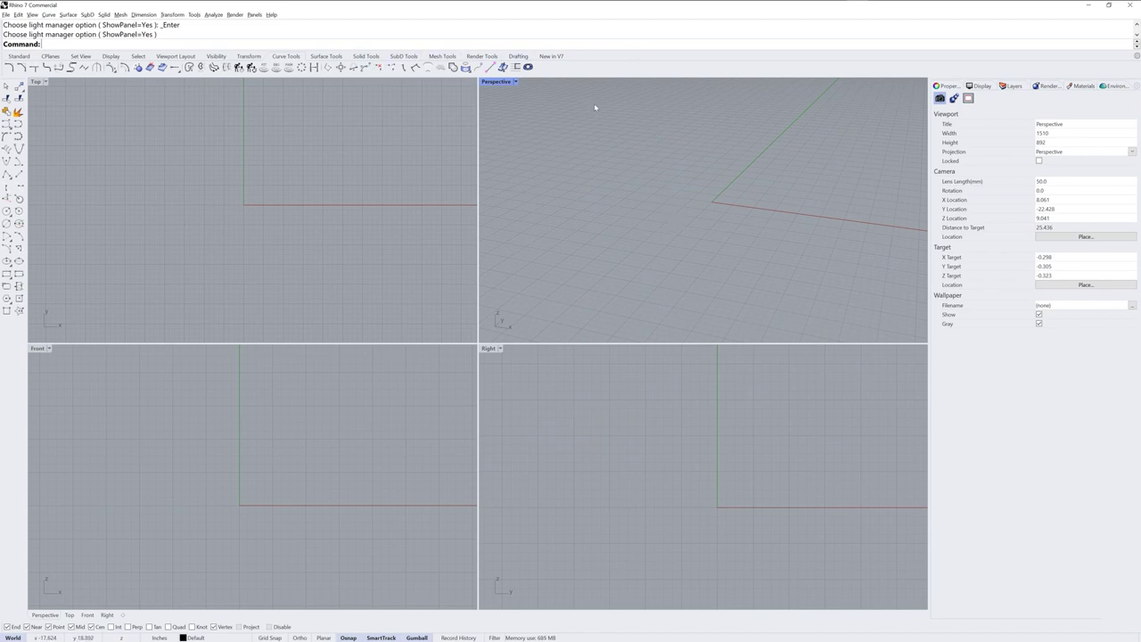
Show the Extrude toolbar from the toolbar context menu
right_click(646, 66)
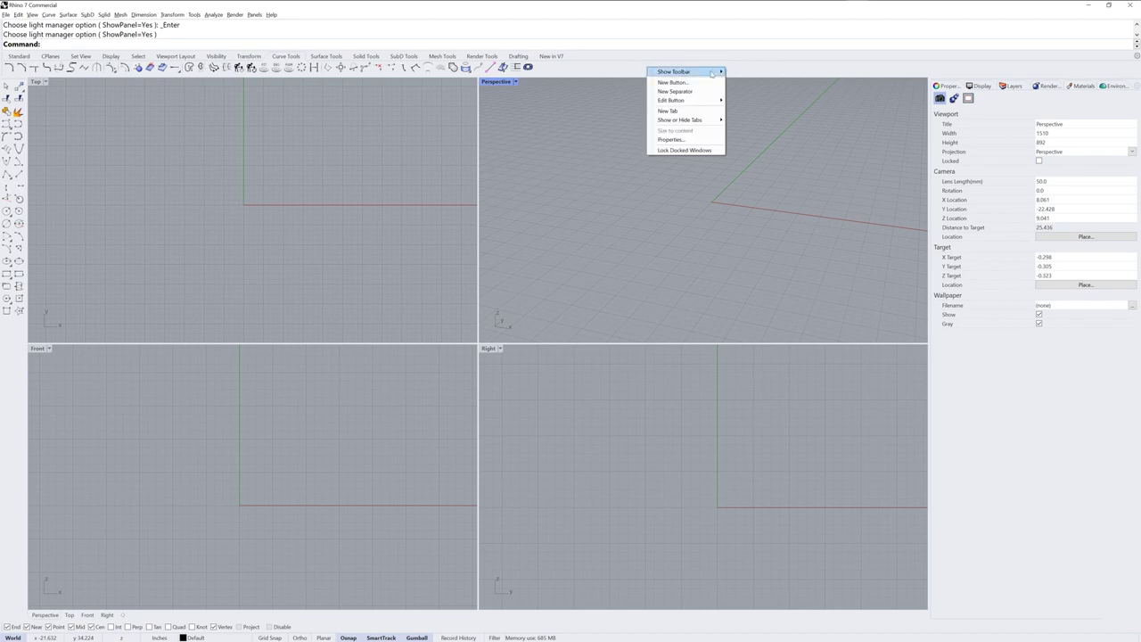
mouse_move(713, 72)
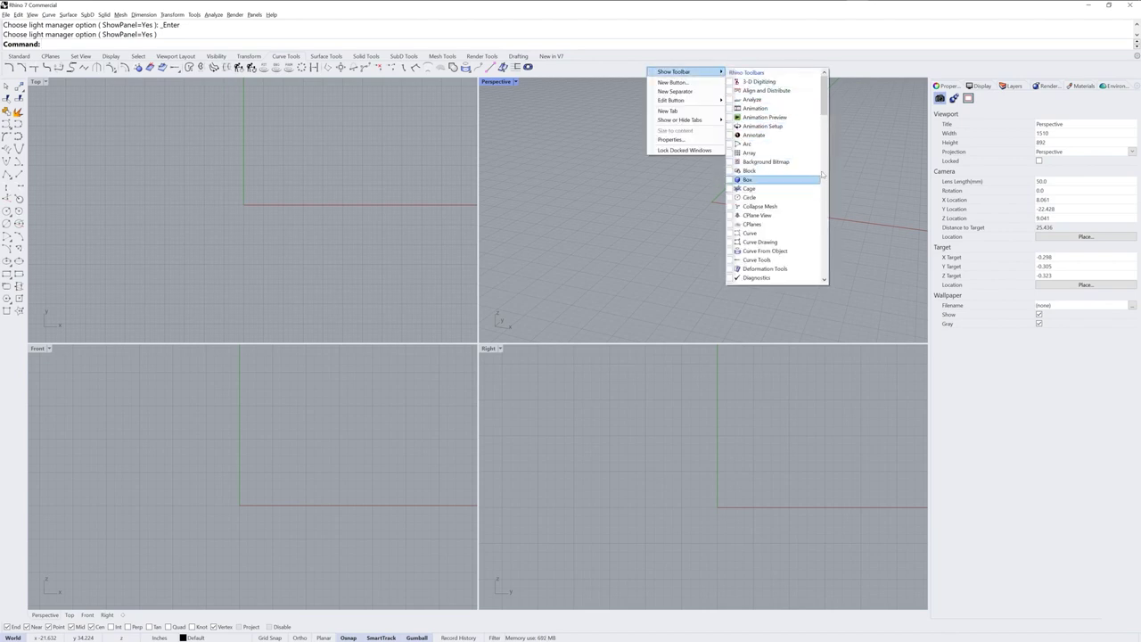
left_click_drag(824, 95, 824, 157)
left_click(729, 131)
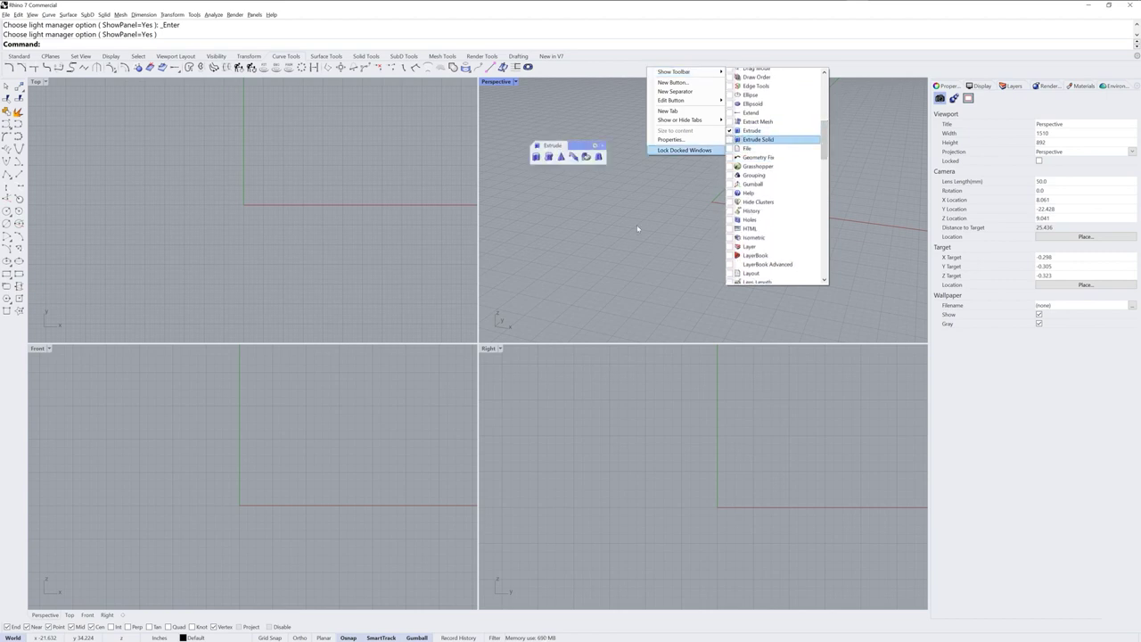
key("Escape")
key("Escape")
Dock the Extrude toolbar, float it over the Perspective view, then close it
left_click_drag(576, 143, 887, 58)
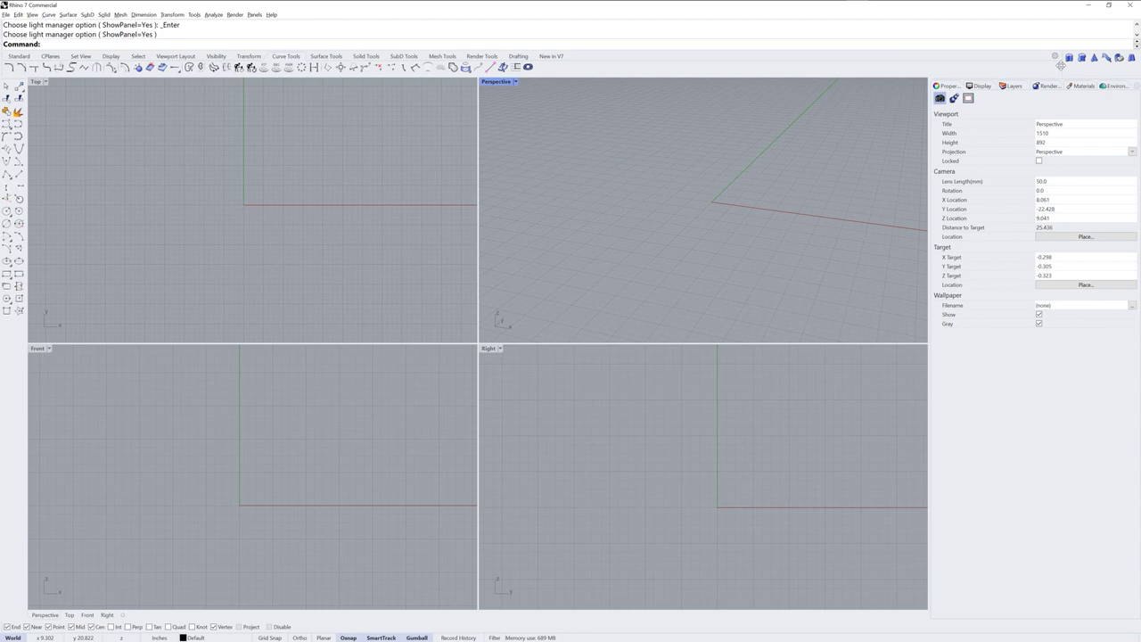
left_click_drag(1061, 66, 528, 160)
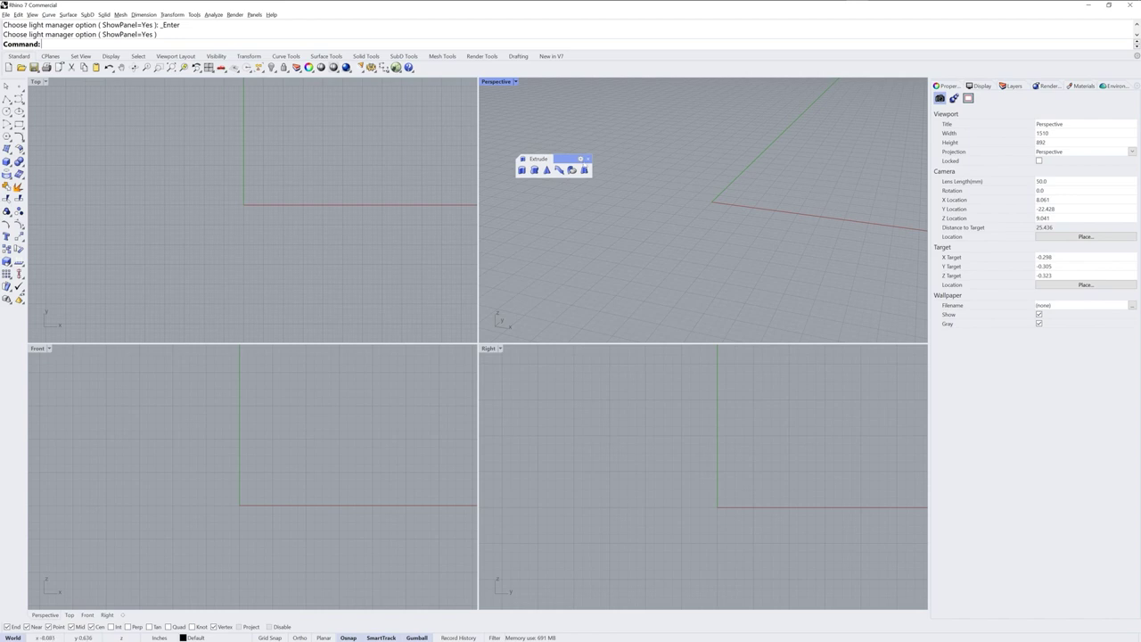
left_click(588, 160)
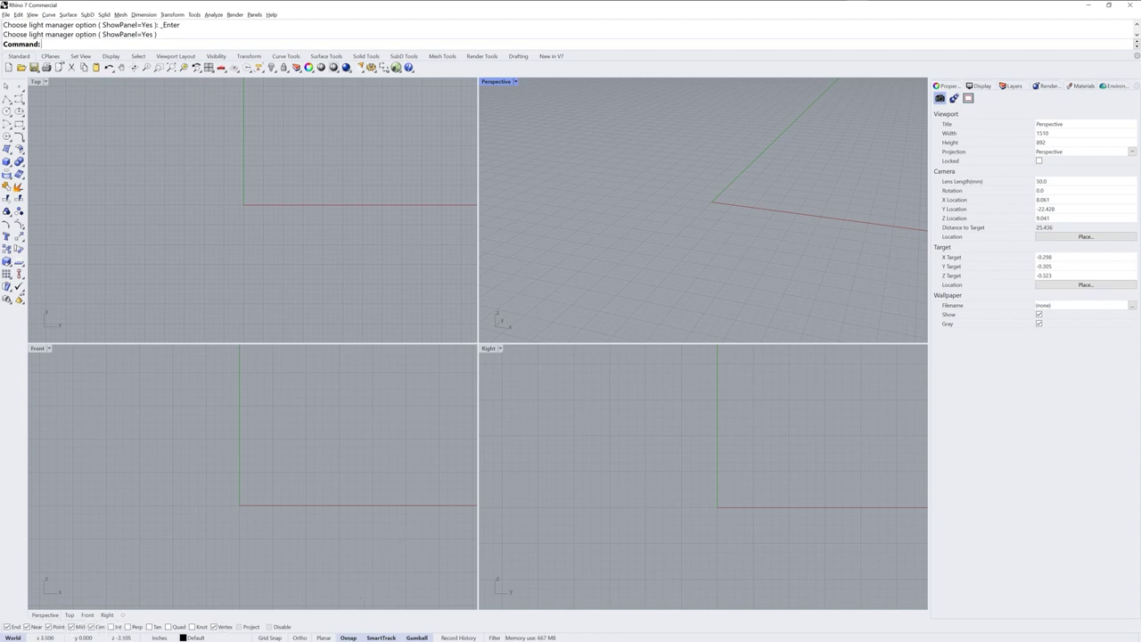
Toggle object snap off and back on with F3, enable Grid Snap, and pan the Top view
key("F3")
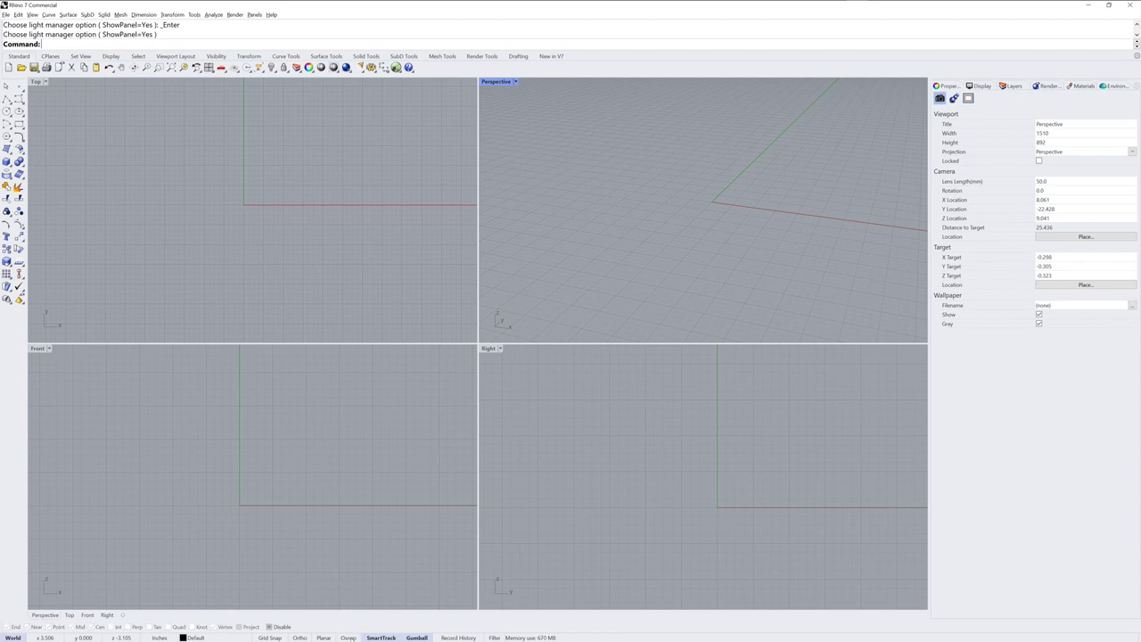
key("F3")
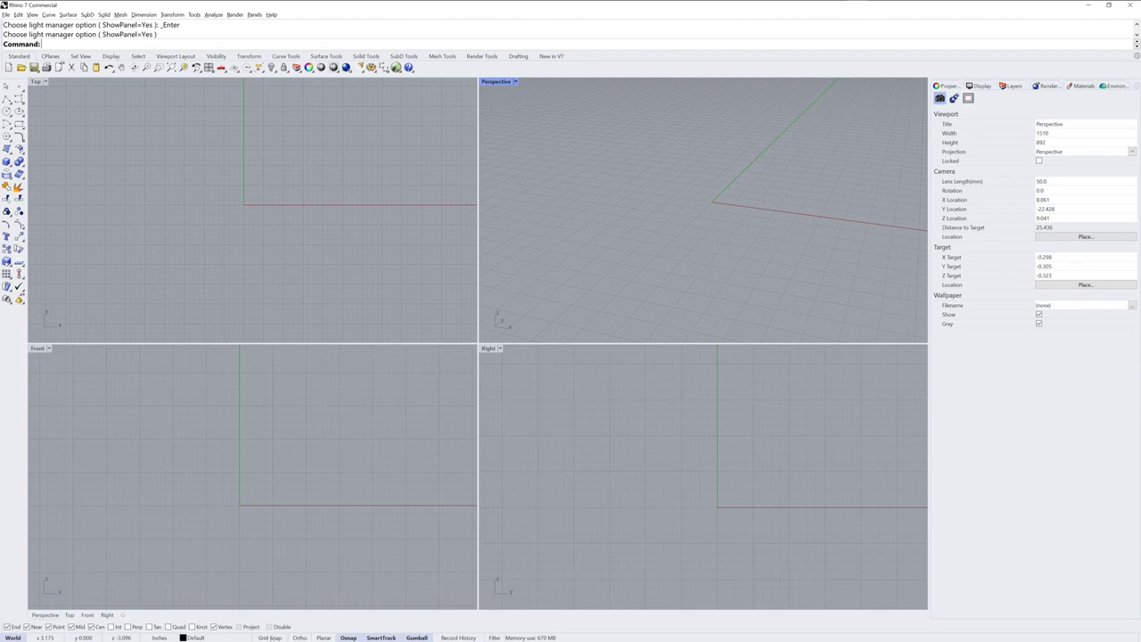
left_click(269, 638)
mouse_move(254, 218)
right_mouse_down()
mouse_move(234, 197)
mouse_move(262, 227)
right_mouse_up()
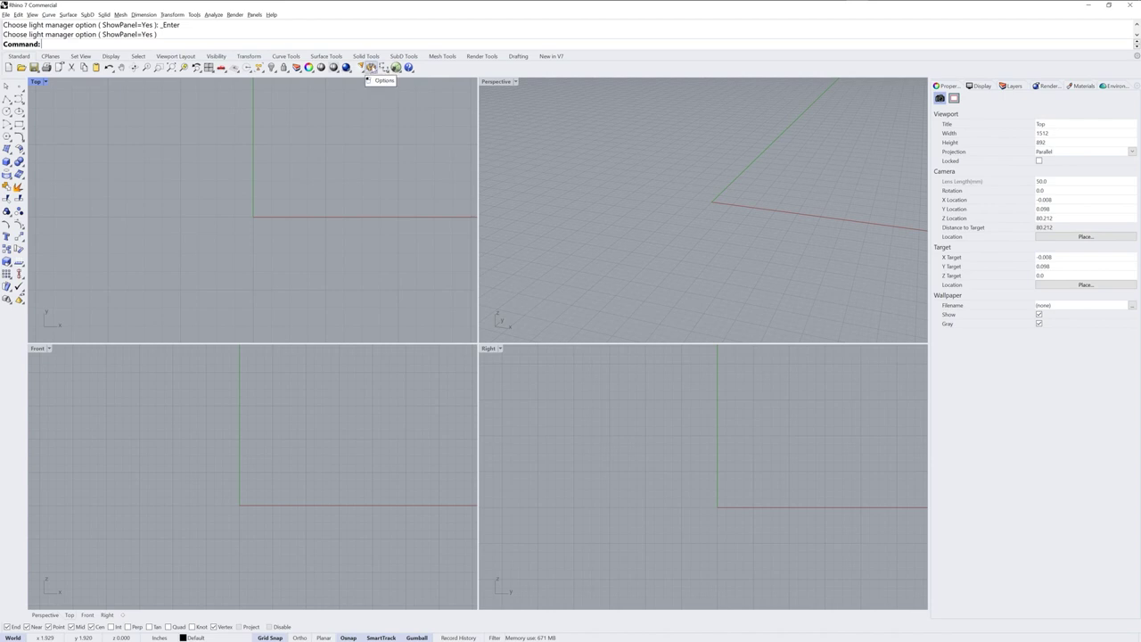
left_click(370, 68)
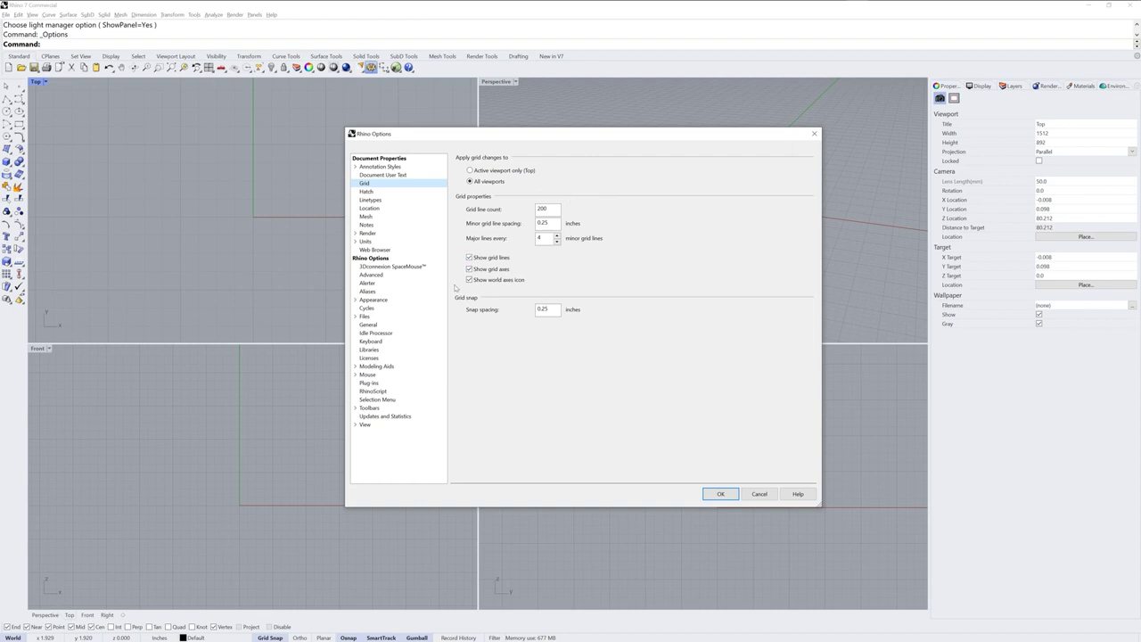
left_click(366, 243)
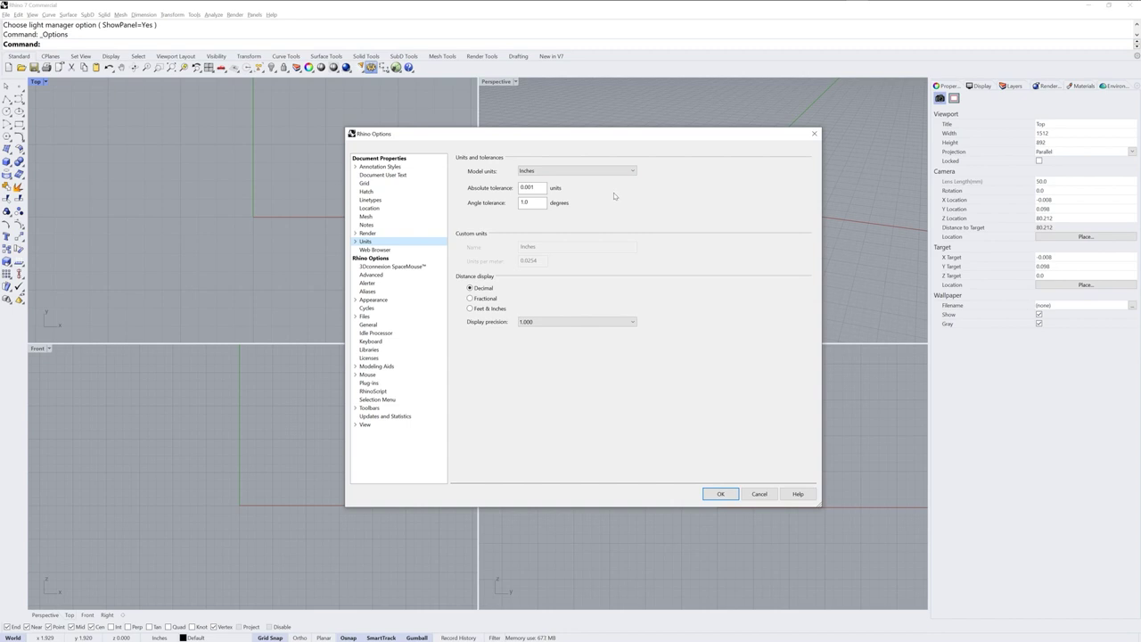
left_click(721, 493)
left_click(615, 243)
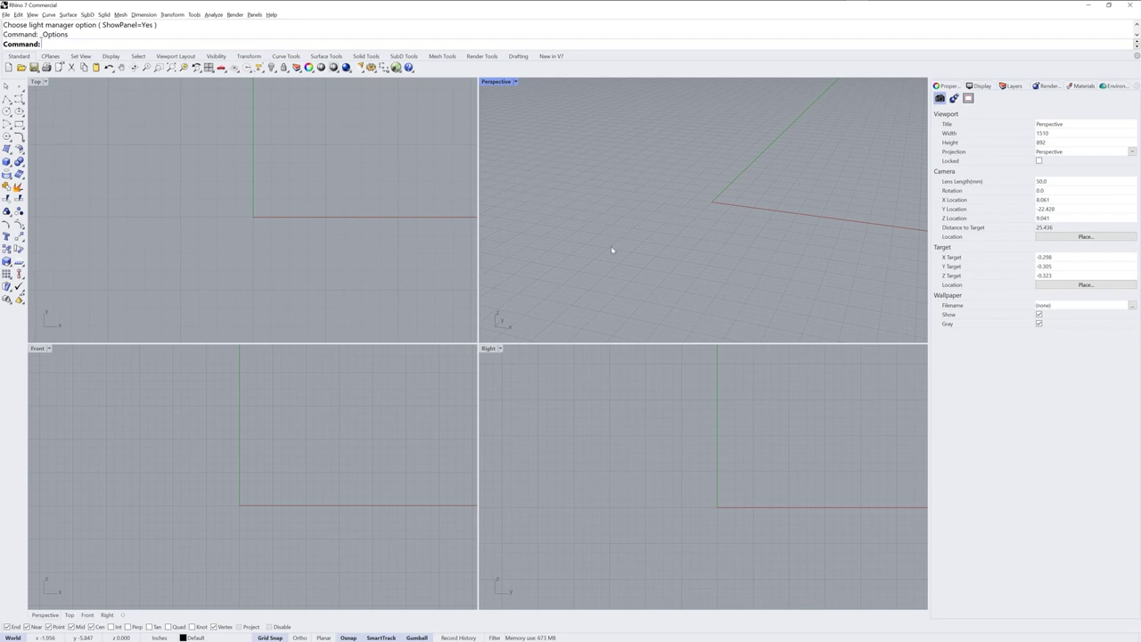